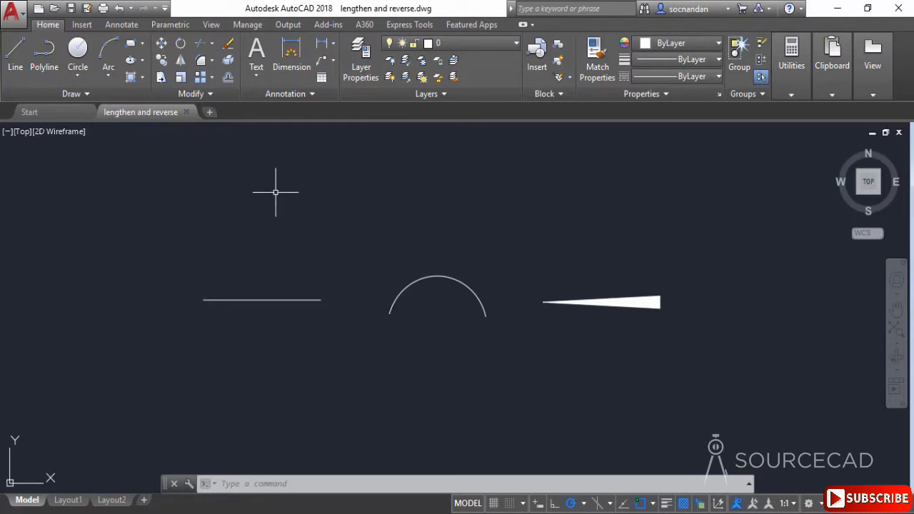
Step: Measure the lengths of the horizontal line and the arc with the Lengthen command
{"action": "left_click", "coordinate": [198, 93]}
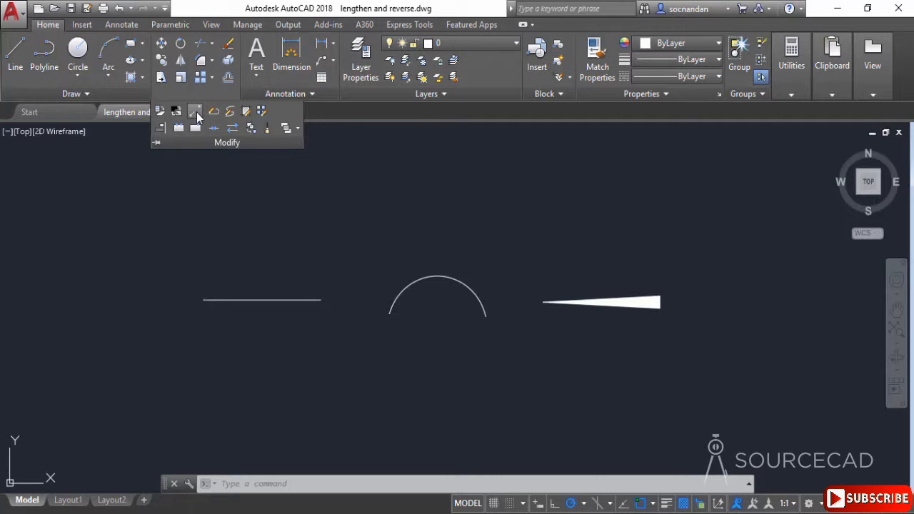
{"action": "left_click", "coordinate": [195, 113]}
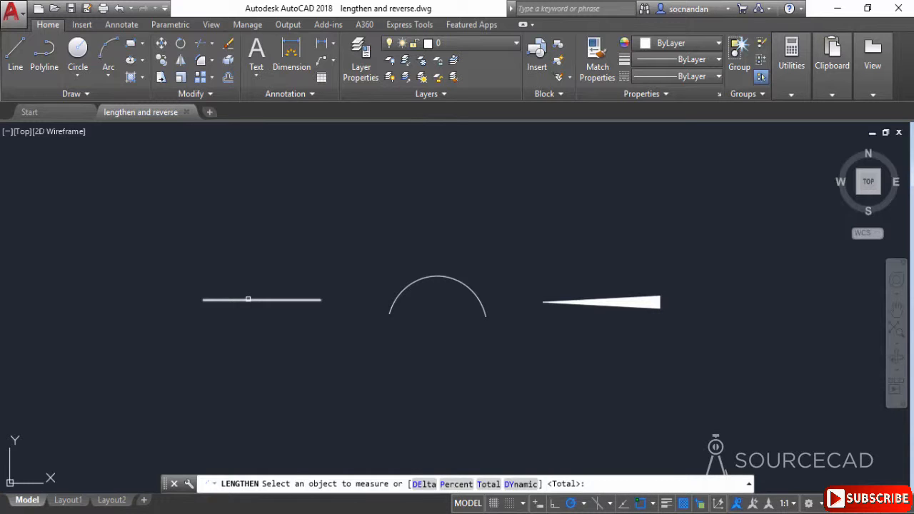
{"action": "left_click", "coordinate": [248, 299]}
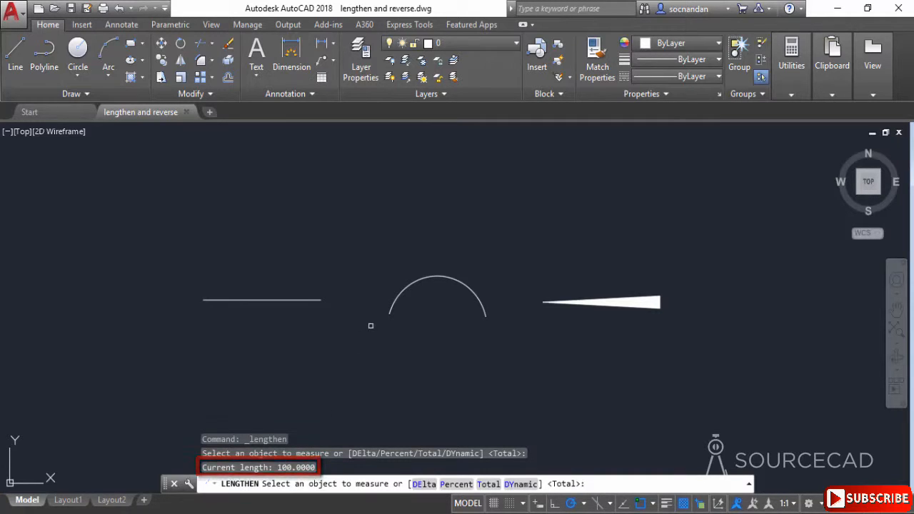
{"action": "left_click", "coordinate": [400, 293]}
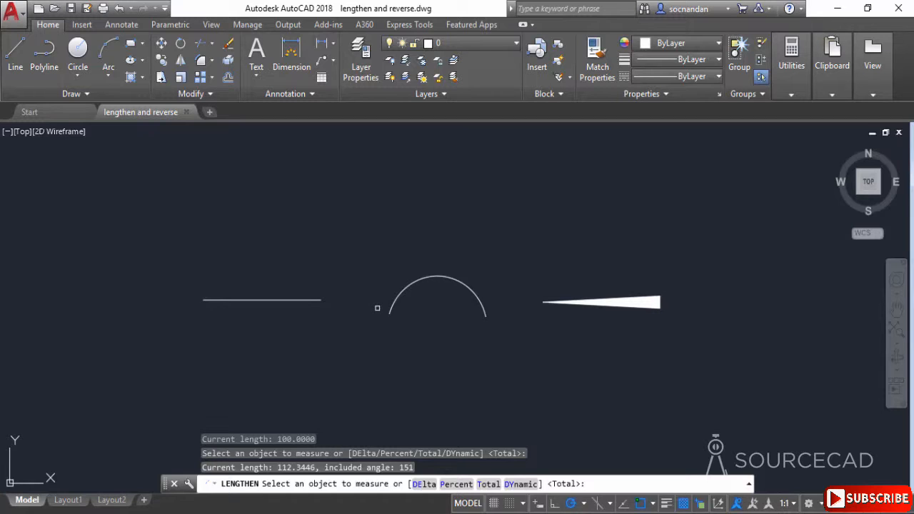
{"action": "left_click", "coordinate": [277, 304]}
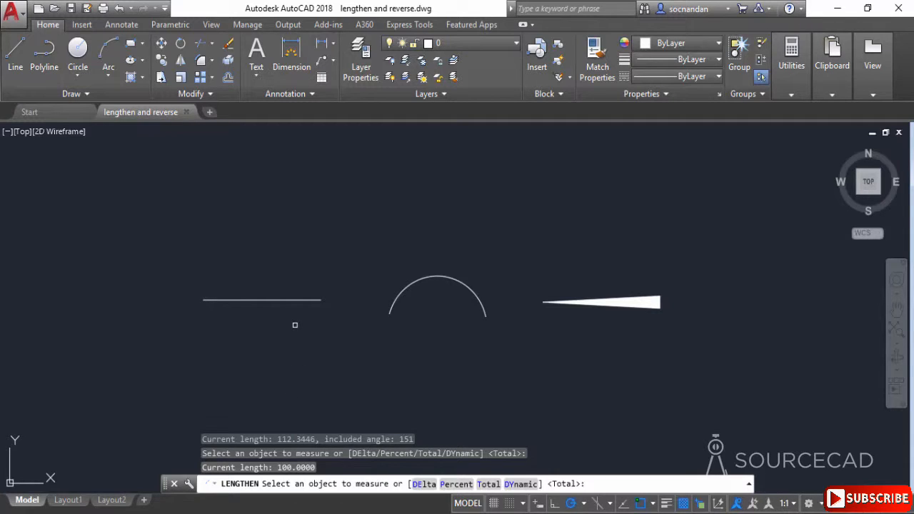
Step: Lengthen the horizontal line by a delta of 20 at both its right and left ends
{"action": "left_click", "coordinate": [424, 484]}
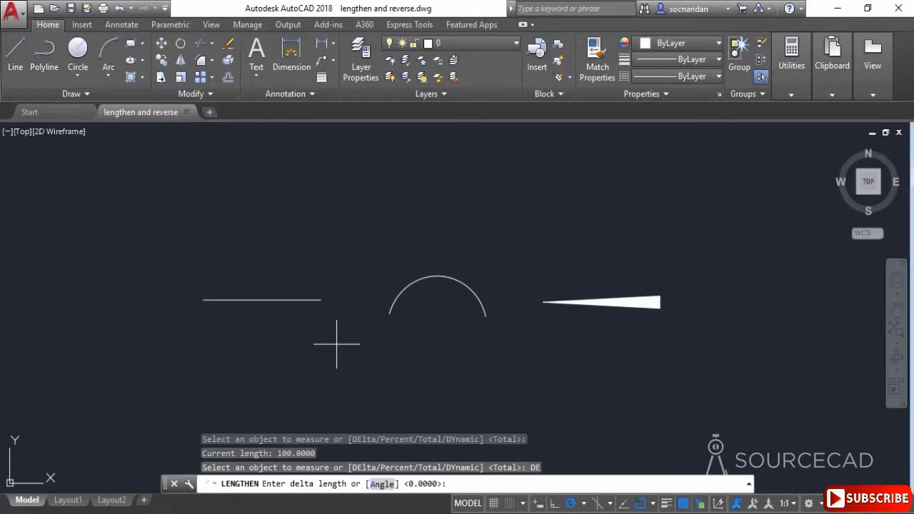
{"action": "type", "text": "20"}
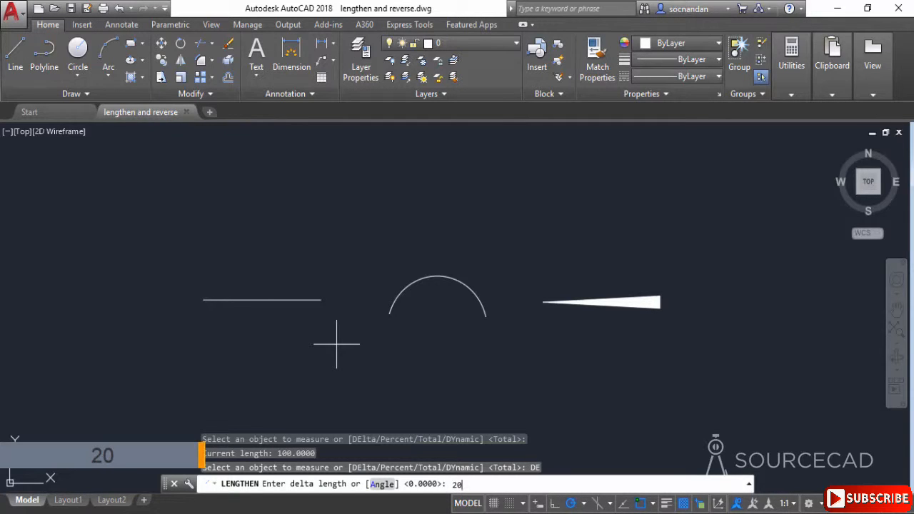
{"action": "key", "text": "Return"}
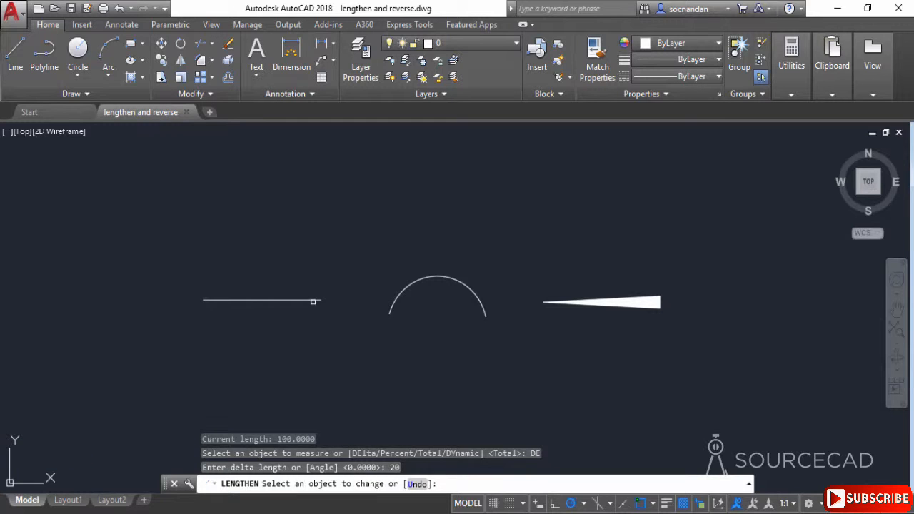
{"action": "left_click", "coordinate": [312, 301]}
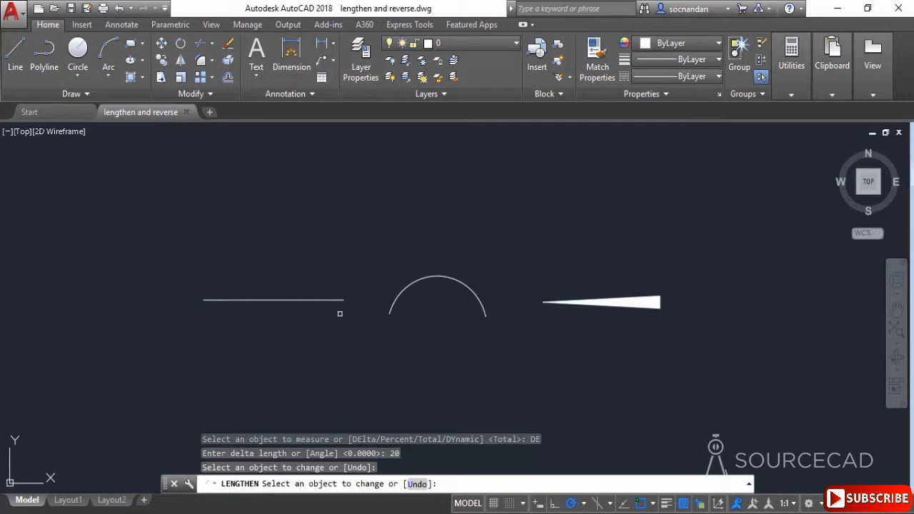
{"action": "left_click", "coordinate": [209, 300]}
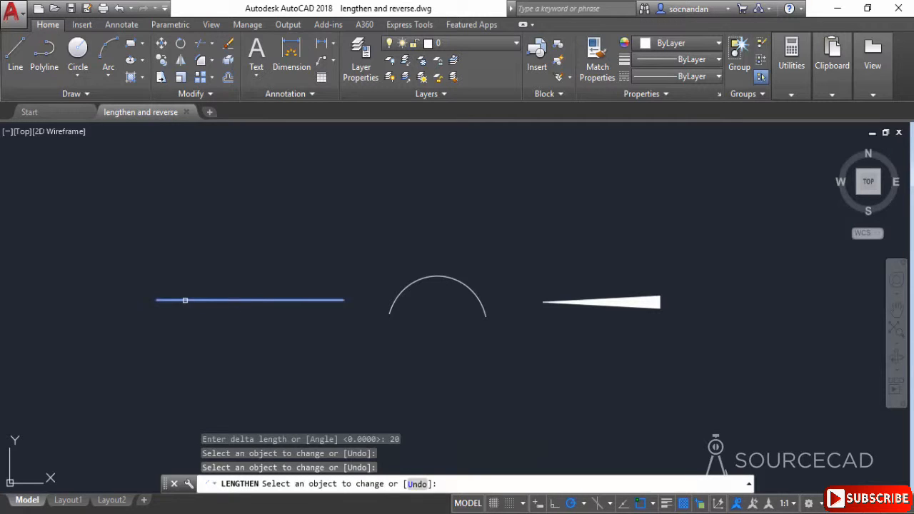
{"action": "right_click", "coordinate": [235, 321]}
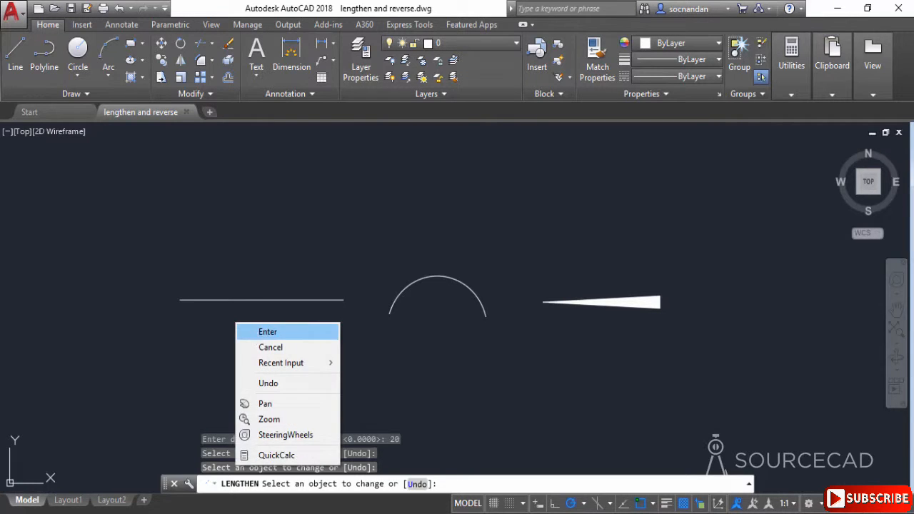
{"action": "left_click", "coordinate": [257, 328]}
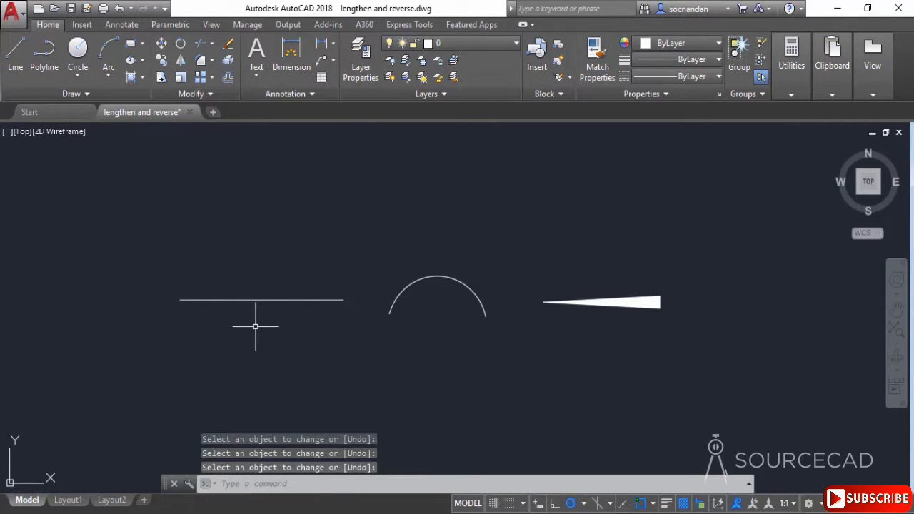
Step: Shorten the arc to 70 percent of its length from its right end using Lengthen's Percent option
{"action": "key", "text": "Return"}
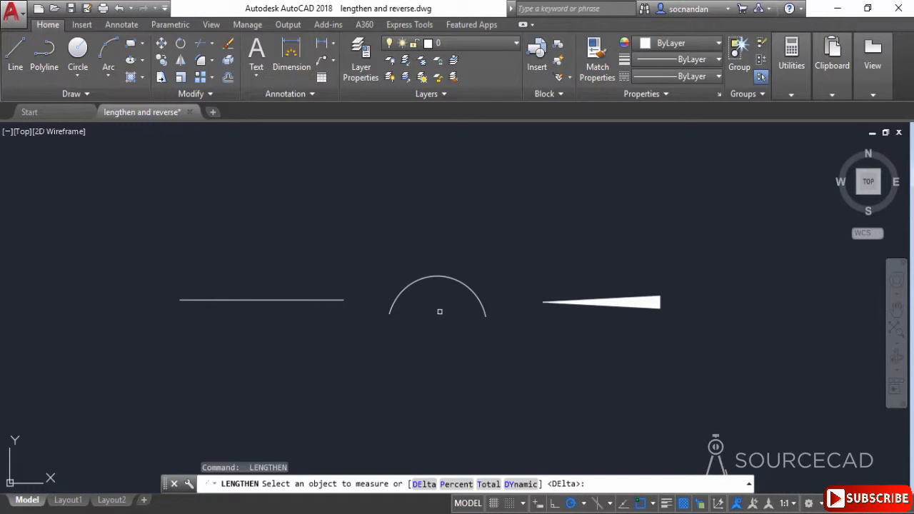
{"action": "left_click", "coordinate": [457, 485]}
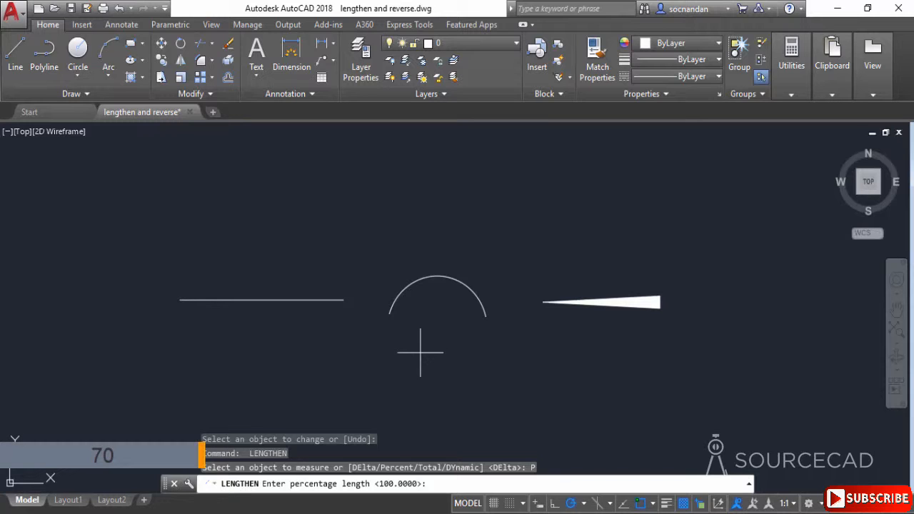
{"action": "type", "text": "70"}
{"action": "key", "text": "Return"}
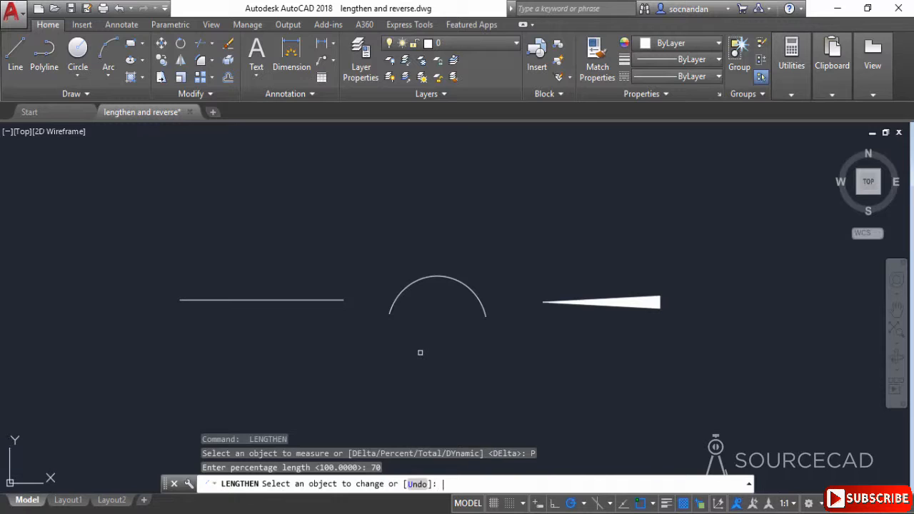
{"action": "left_click", "coordinate": [481, 304]}
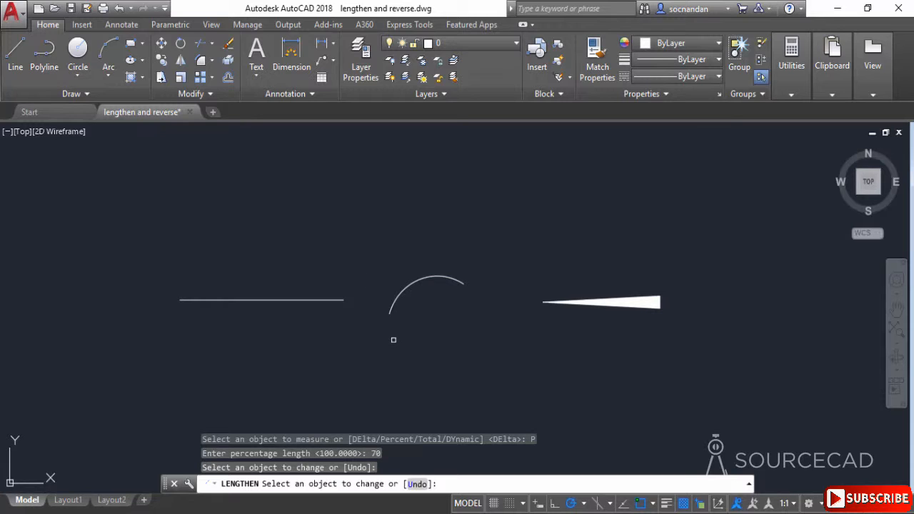
{"action": "key", "text": "Return"}
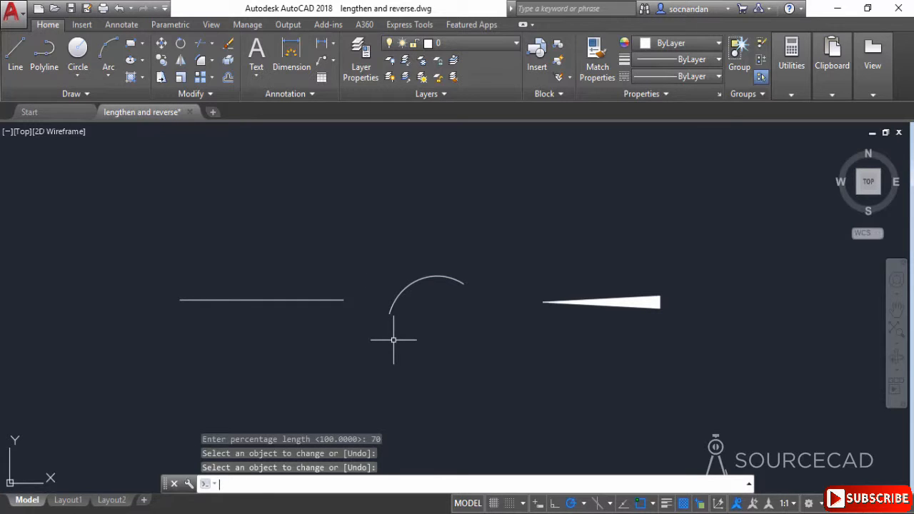
Step: Set the horizontal line's total length to 60 with Lengthen, trimming it from its left end
{"action": "key", "text": "Return"}
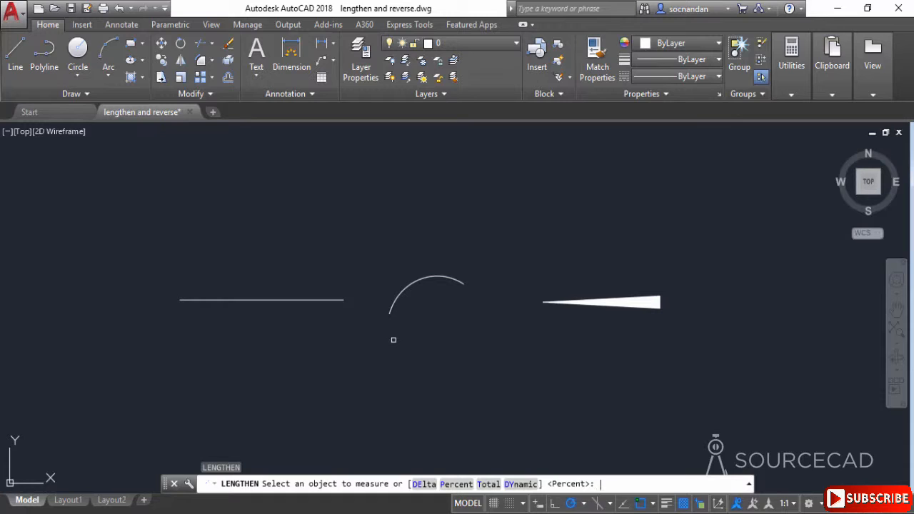
{"action": "left_click", "coordinate": [488, 484]}
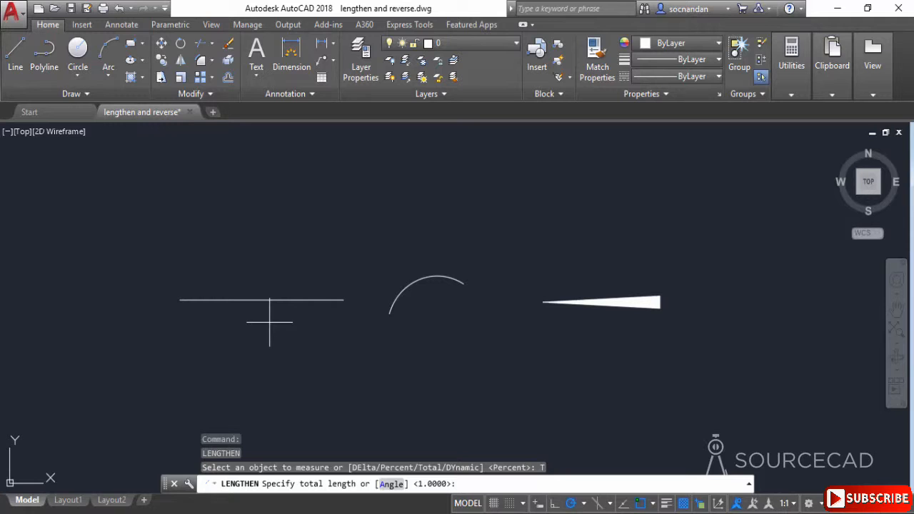
{"action": "type", "text": "60"}
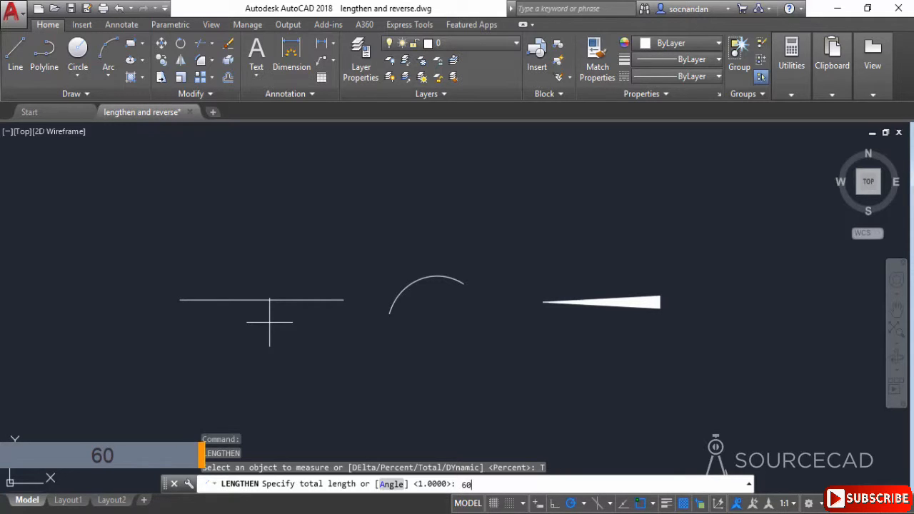
{"action": "key", "text": "Return"}
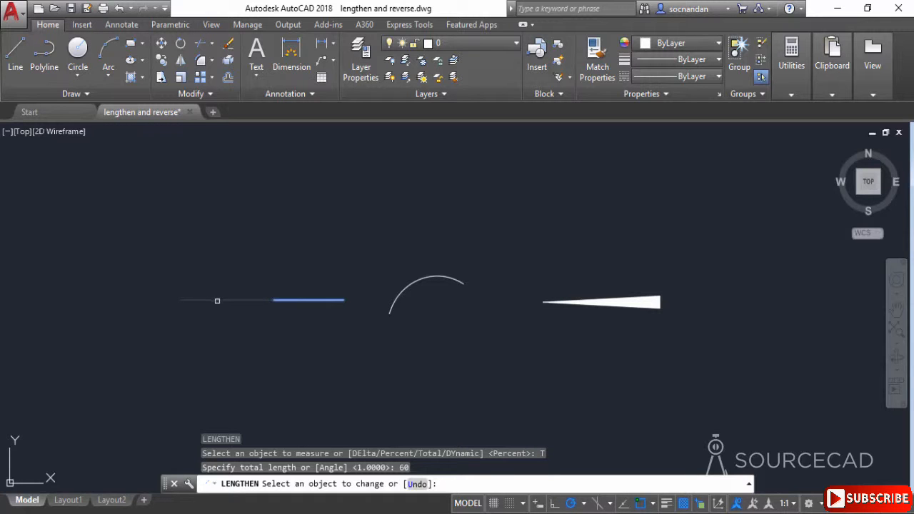
{"action": "left_click", "coordinate": [218, 300]}
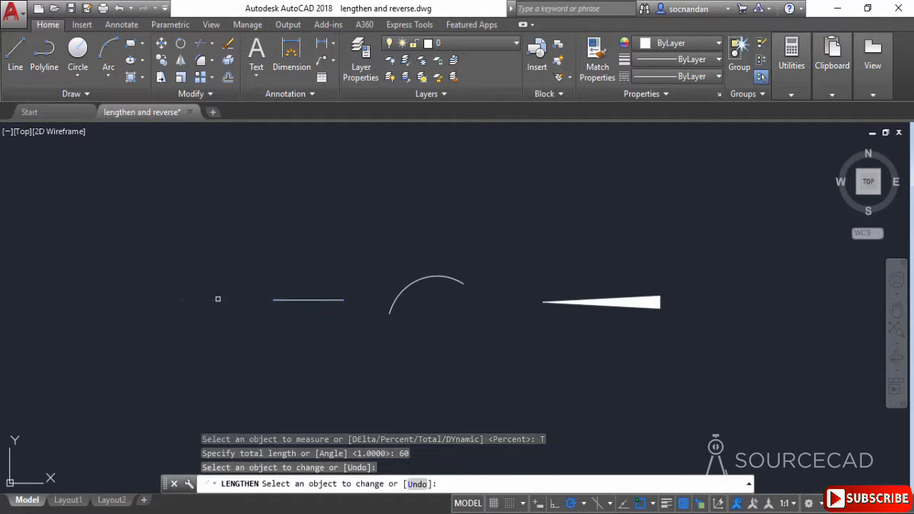
{"action": "right_click", "coordinate": [235, 331]}
{"action": "left_click", "coordinate": [258, 341]}
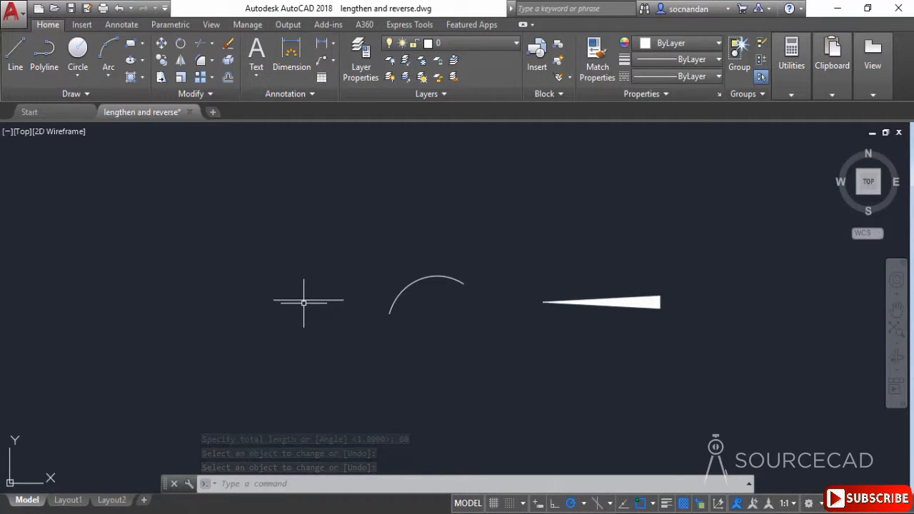
Step: Measure the shortened line's length with the Lengthen command
{"action": "key", "text": "Return"}
{"action": "key", "text": "Return"}
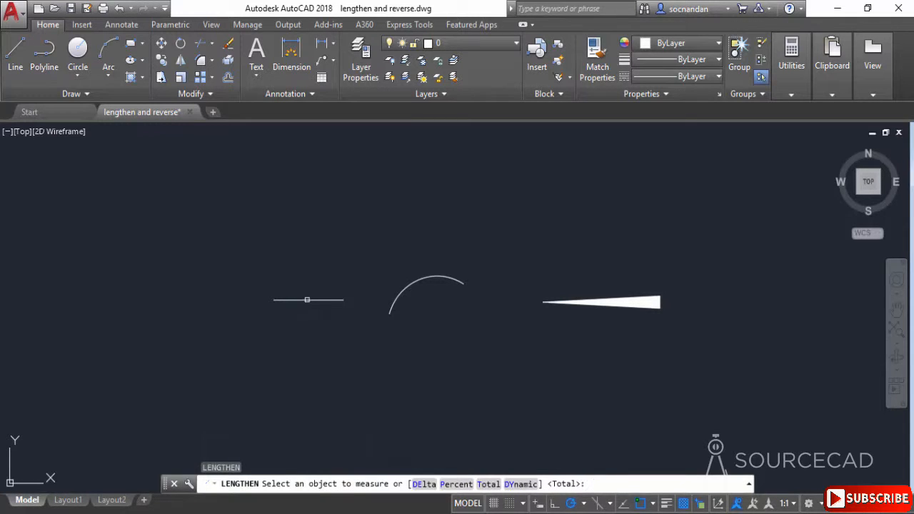
{"action": "left_click", "coordinate": [307, 300]}
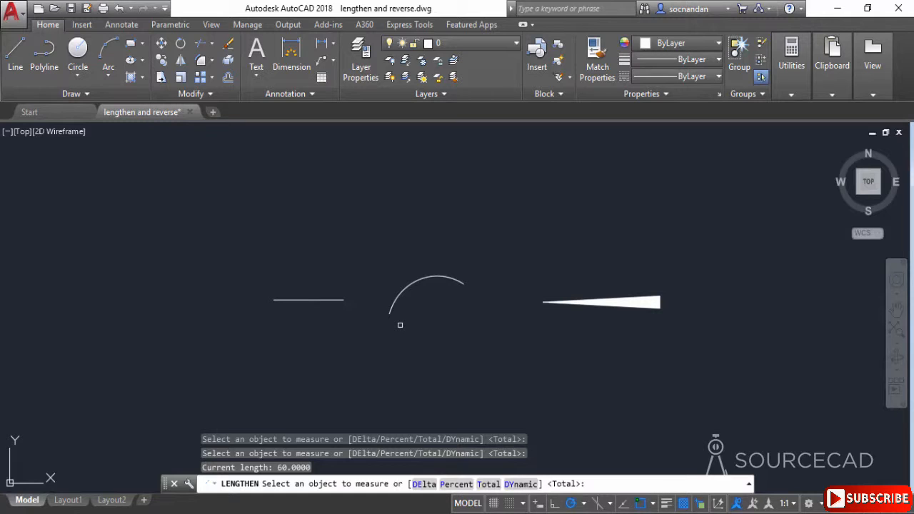
Step: Use Lengthen's Dynamic option to extend the line's left end farther left and the arc's left end around below its center
{"action": "left_click", "coordinate": [520, 485]}
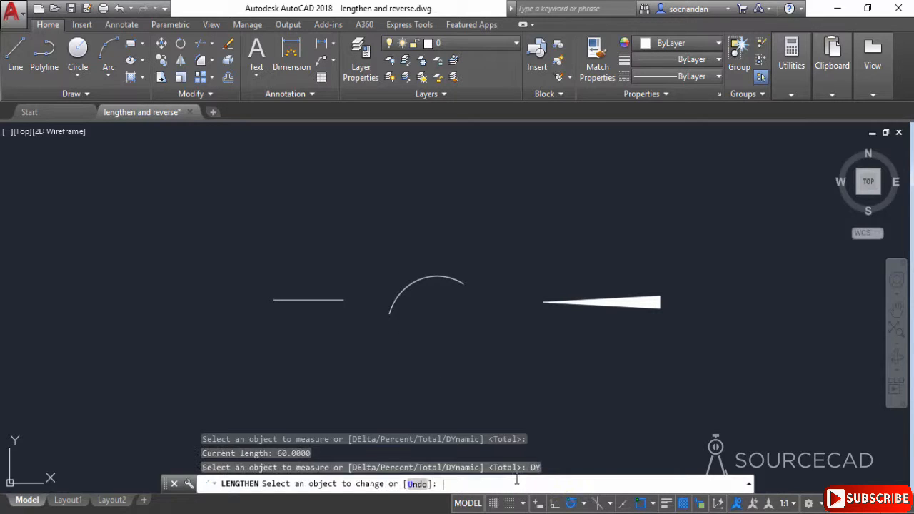
{"action": "left_click", "coordinate": [279, 300]}
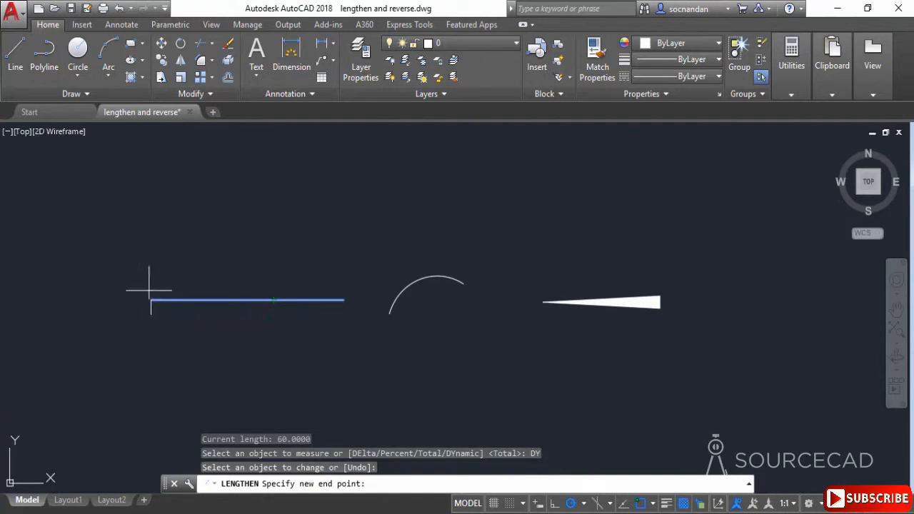
{"action": "left_click", "coordinate": [128, 300]}
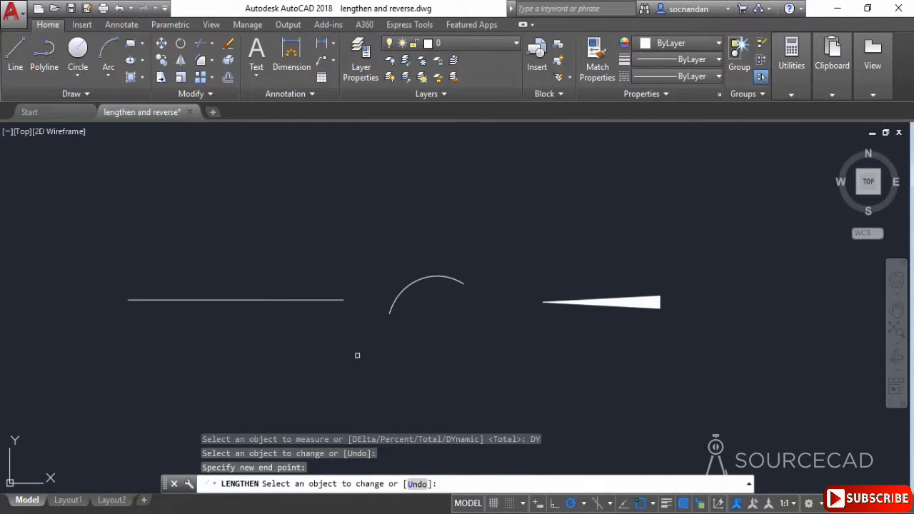
{"action": "left_click", "coordinate": [389, 311]}
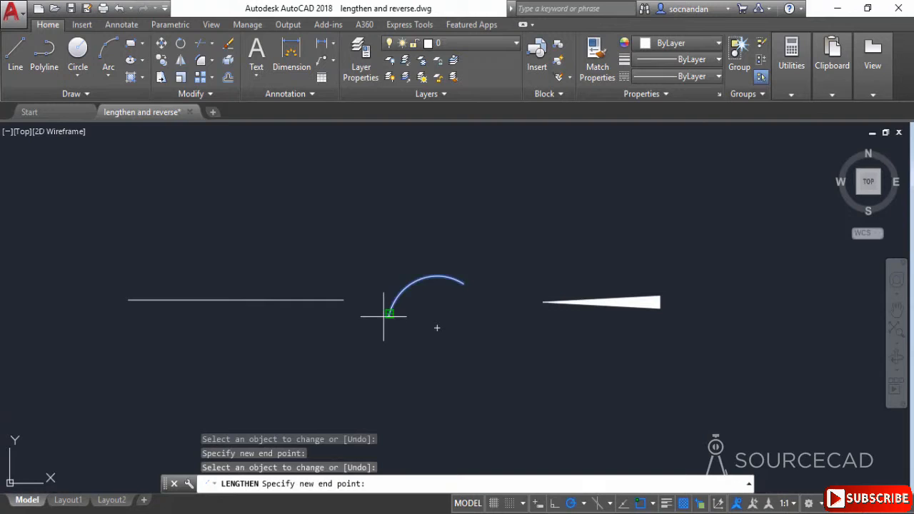
{"action": "left_click", "coordinate": [420, 384]}
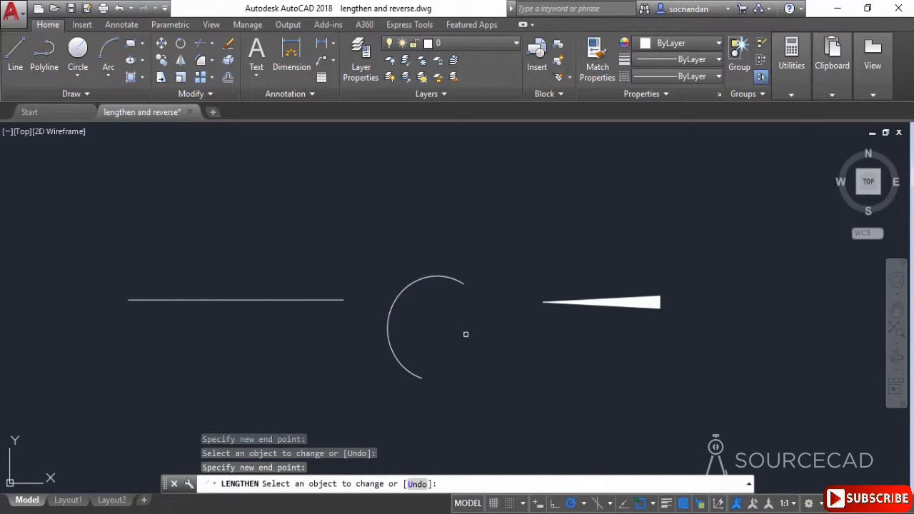
{"action": "key", "text": "Escape"}
Step: Erase the horizontal line and the arc, keeping the tapered polyline
{"action": "left_click", "coordinate": [459, 361]}
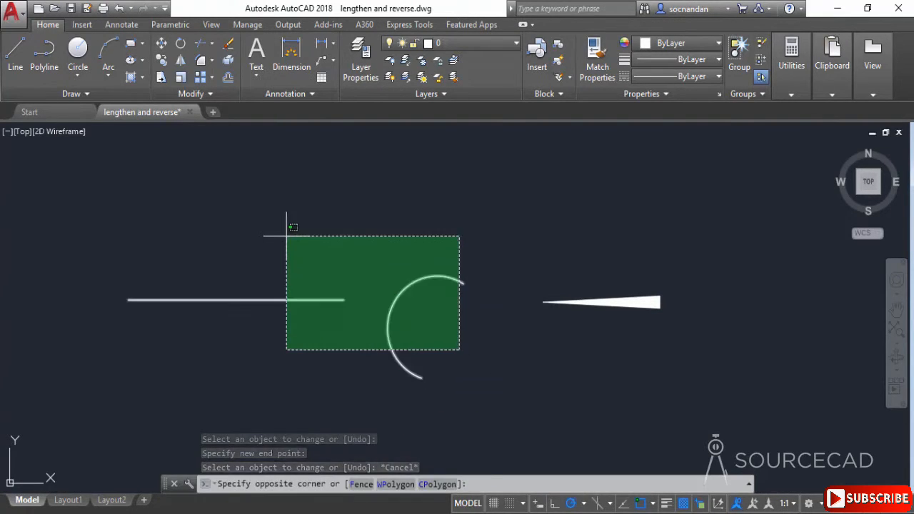
{"action": "left_click", "coordinate": [285, 232]}
{"action": "right_click", "coordinate": [285, 232]}
{"action": "left_click", "coordinate": [338, 272]}
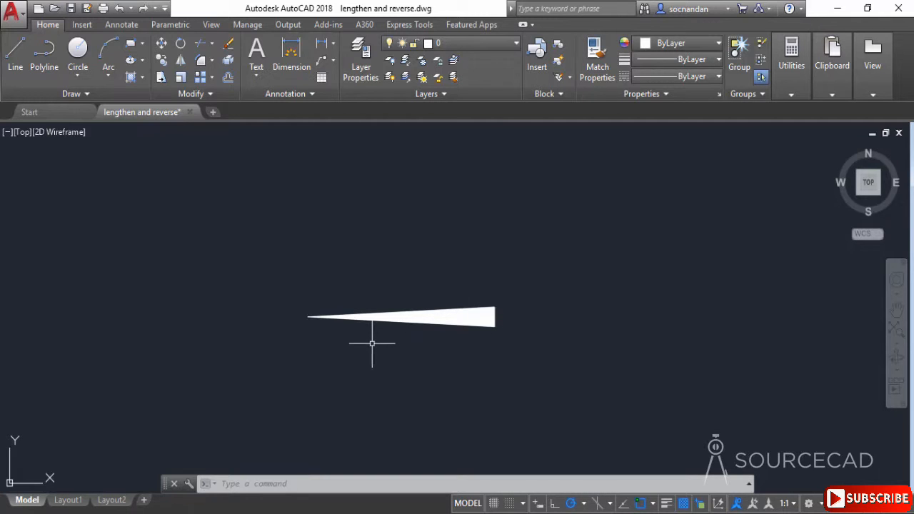
Step: Reverse the direction of the tapered polyline with the Reverse command
{"action": "left_click", "coordinate": [209, 94]}
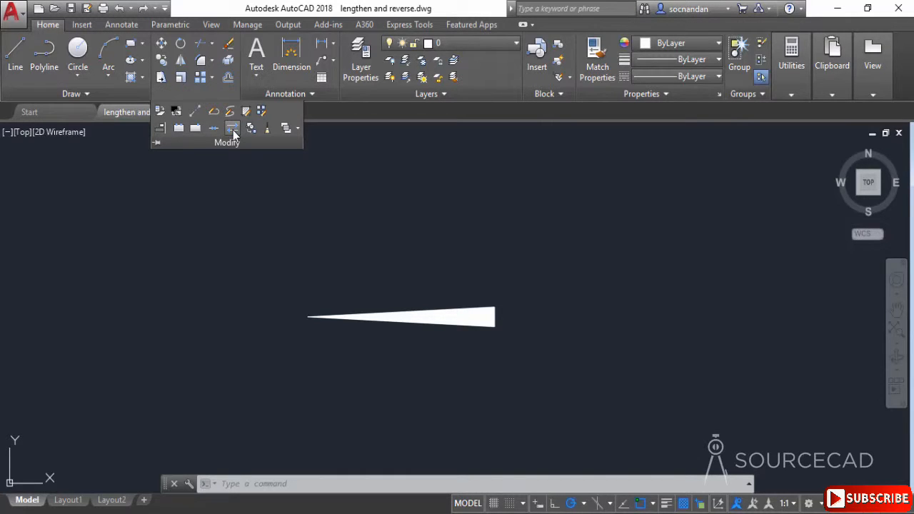
{"action": "left_click", "coordinate": [232, 129]}
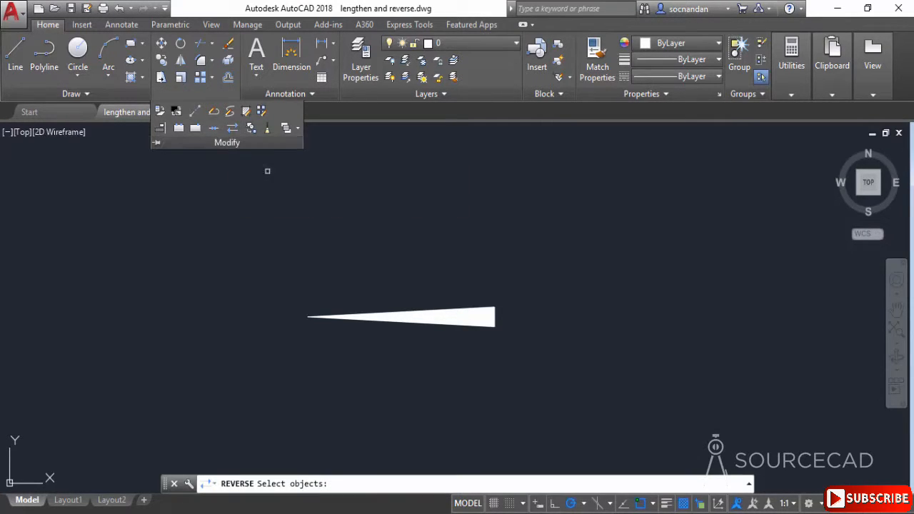
{"action": "left_click", "coordinate": [381, 325]}
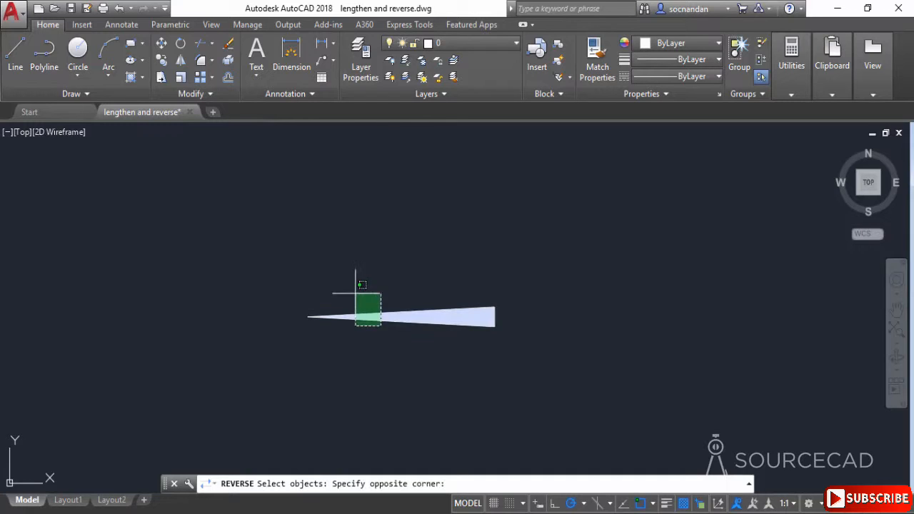
{"action": "left_click", "coordinate": [356, 292]}
{"action": "key", "text": "Return"}
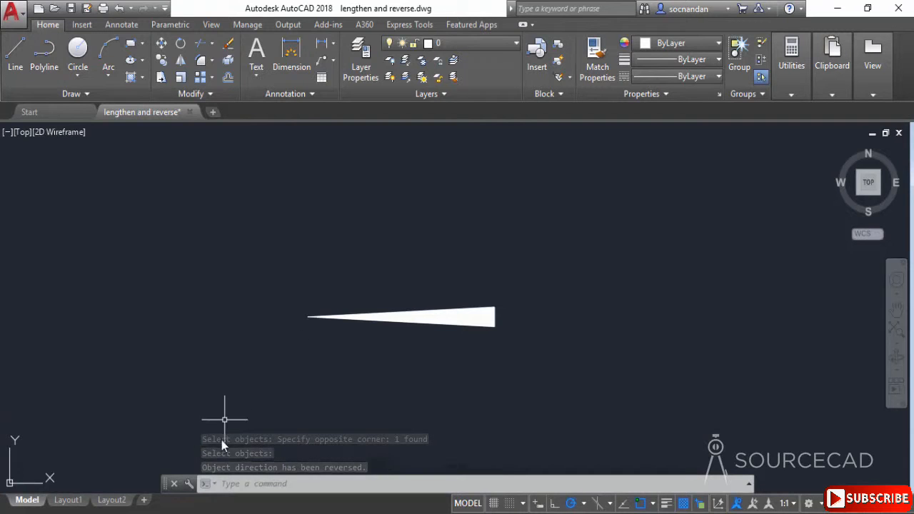
Step: Enlarge the command line window to show a history line and set the PLINEREVERSEWIDTHS system variable to 1
{"action": "left_click_drag", "start_coordinate": [189, 476], "coordinate": [187, 466]}
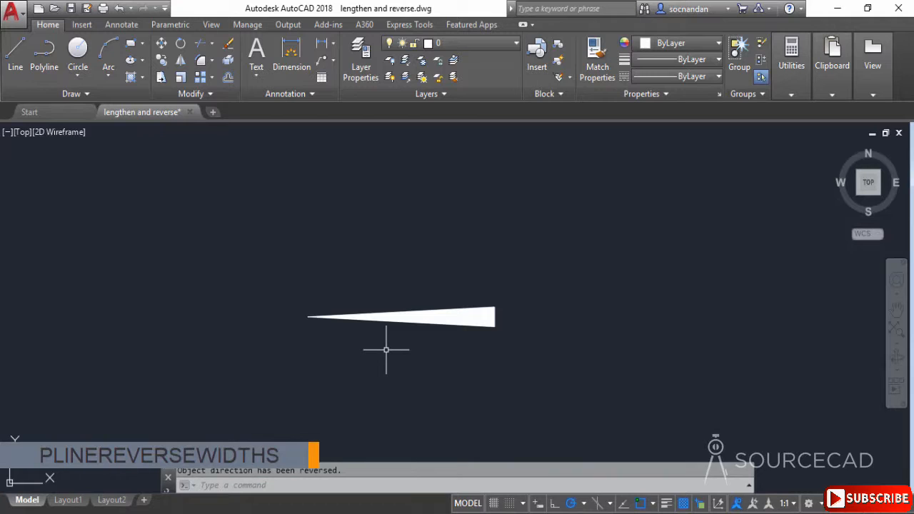
{"action": "type", "text": "PLINEREVERSE"}
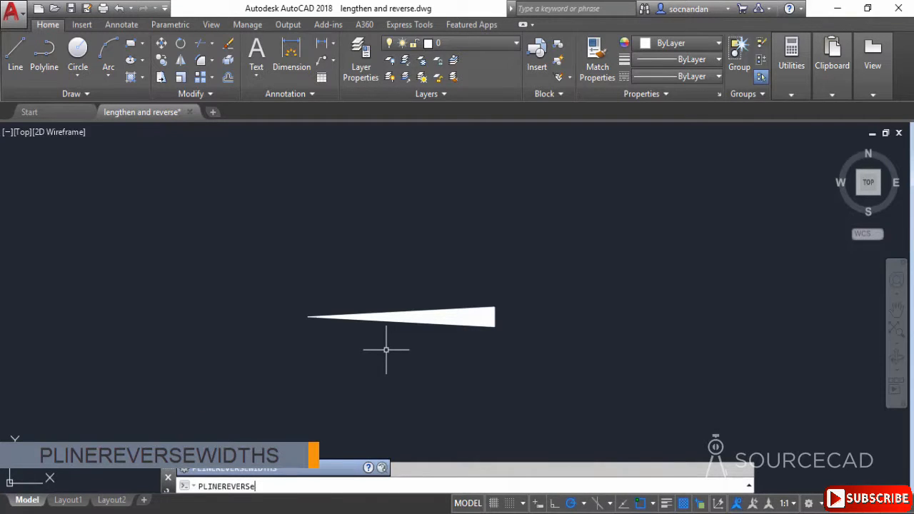
{"action": "type", "text": "WIDTHS"}
{"action": "key", "text": "Return"}
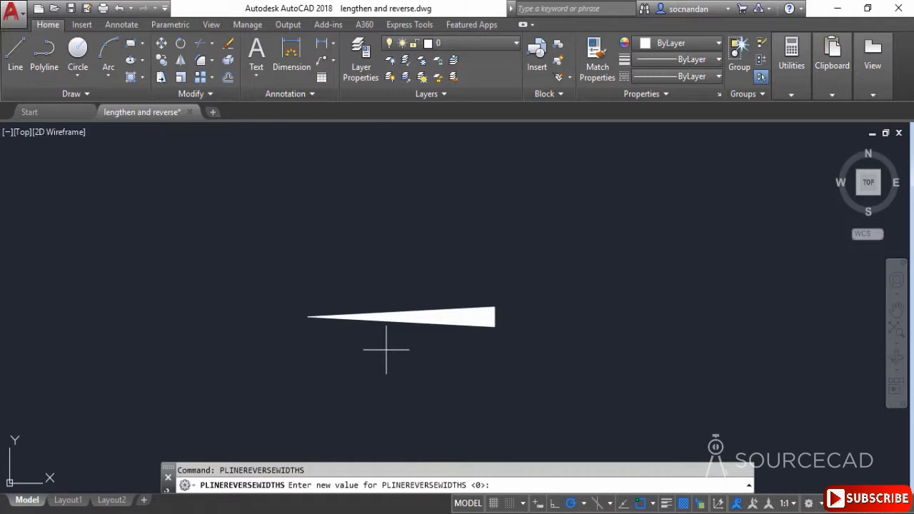
{"action": "type", "text": "1"}
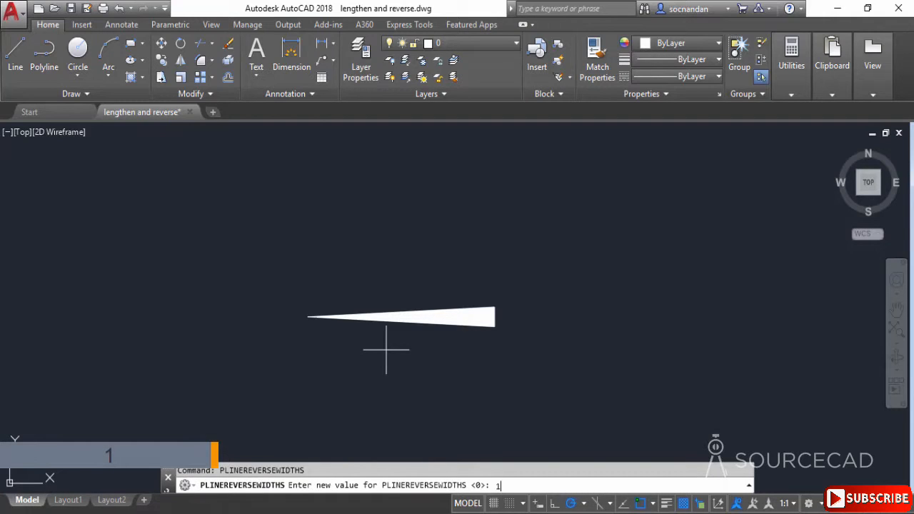
{"action": "key", "text": "Return"}
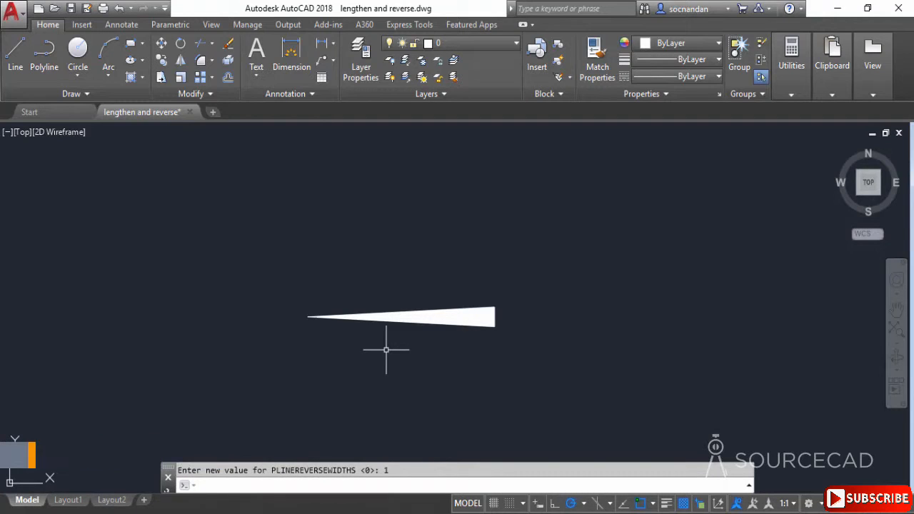
Step: Apply Reverse to the tapered polyline again to swap its start and end widths
{"action": "left_click", "coordinate": [205, 97]}
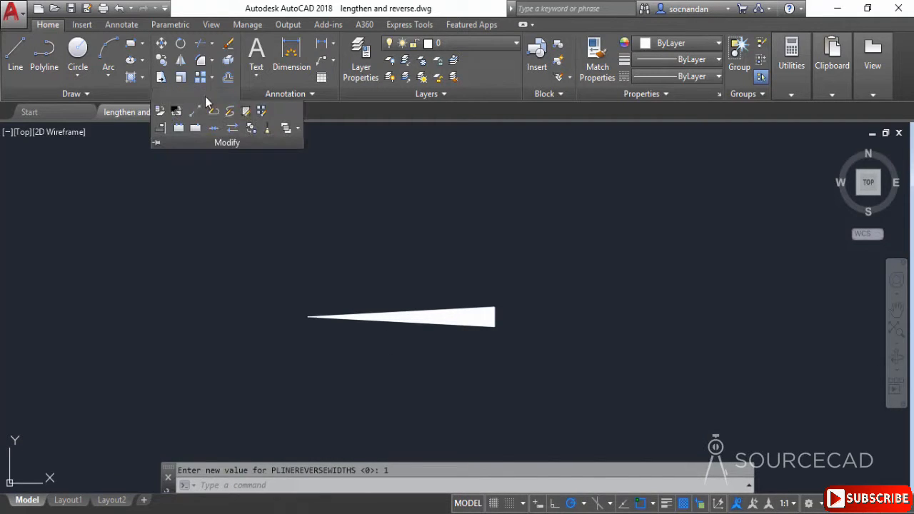
{"action": "left_click", "coordinate": [234, 129]}
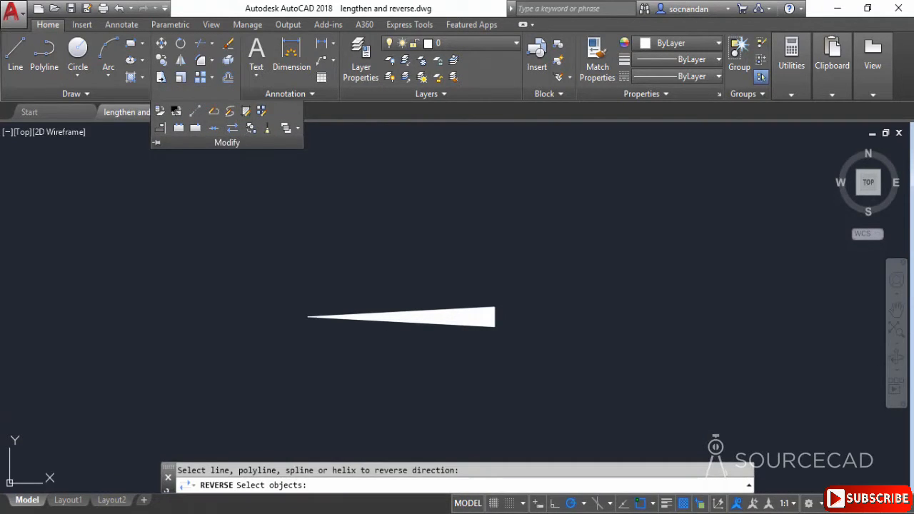
{"action": "left_click", "coordinate": [401, 360]}
{"action": "left_click", "coordinate": [353, 278]}
{"action": "key", "text": "Return"}
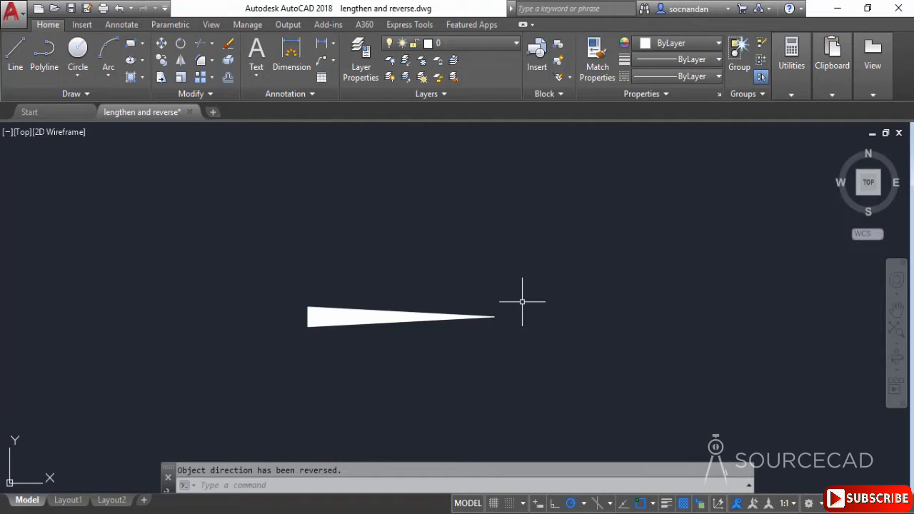
Step: Set the PLINEREVERSEWIDTHS system variable back to 0
{"action": "type", "text": "PLIne"}
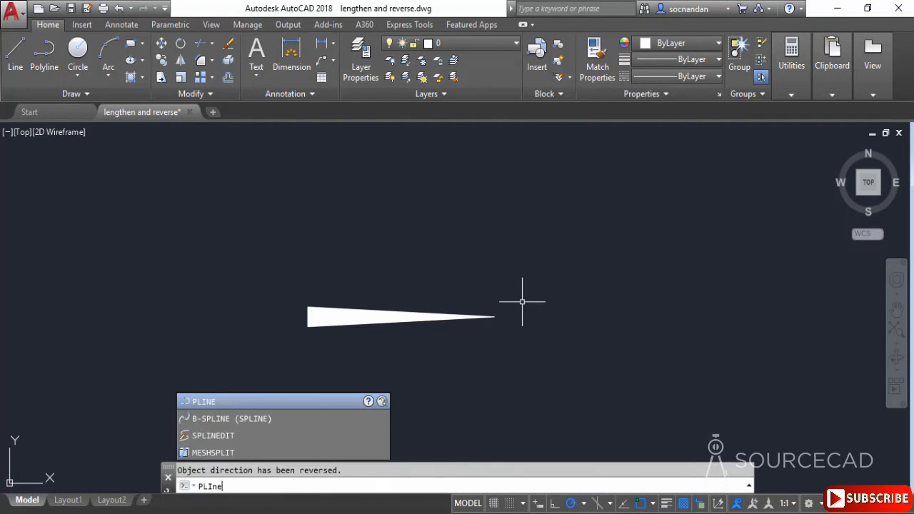
{"action": "type", "text": "REVERSEWIDTHS"}
{"action": "key", "text": "Return"}
{"action": "type", "text": "0"}
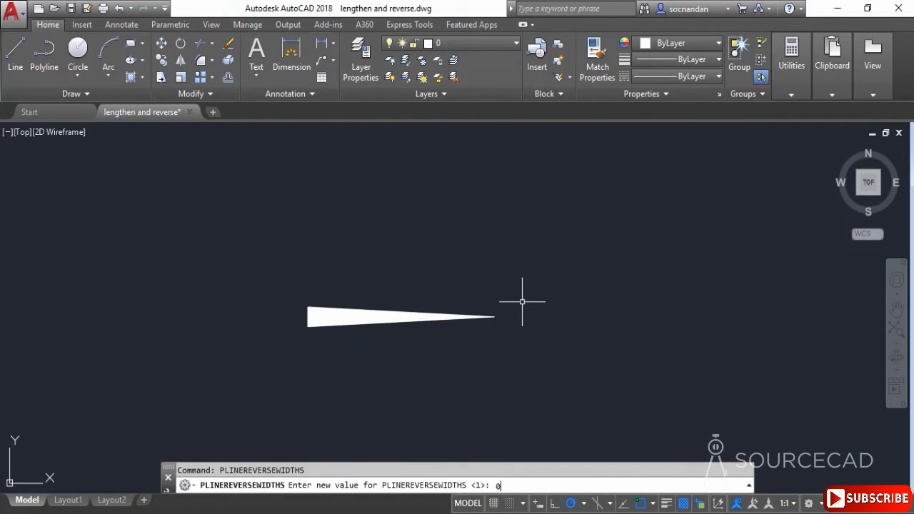
{"action": "key", "text": "Return"}
Step: Erase the reversed tapered polyline from the drawing
{"action": "left_click", "coordinate": [525, 344]}
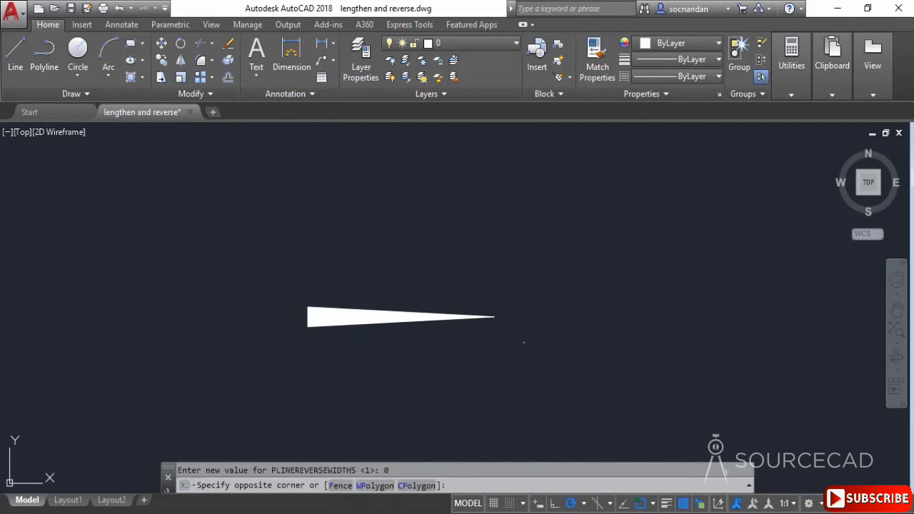
{"action": "left_click", "coordinate": [438, 232]}
{"action": "right_click", "coordinate": [438, 231]}
{"action": "left_click", "coordinate": [470, 257]}
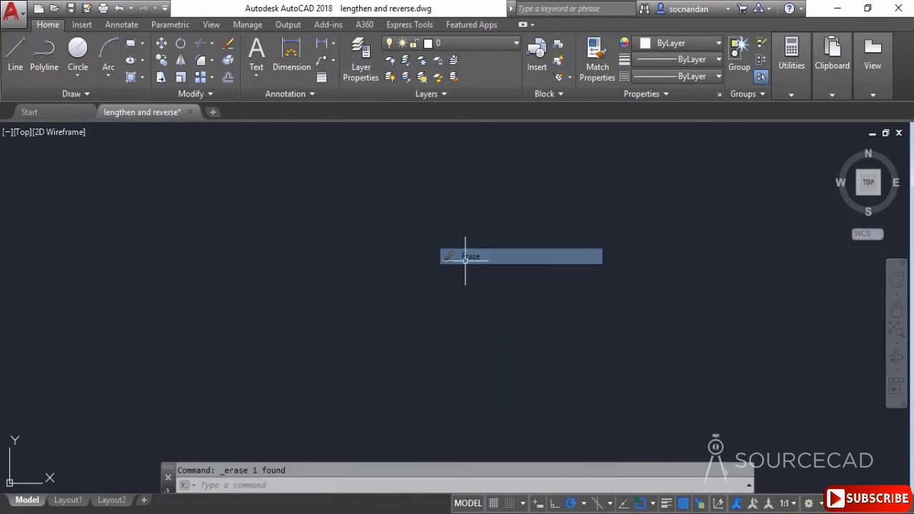